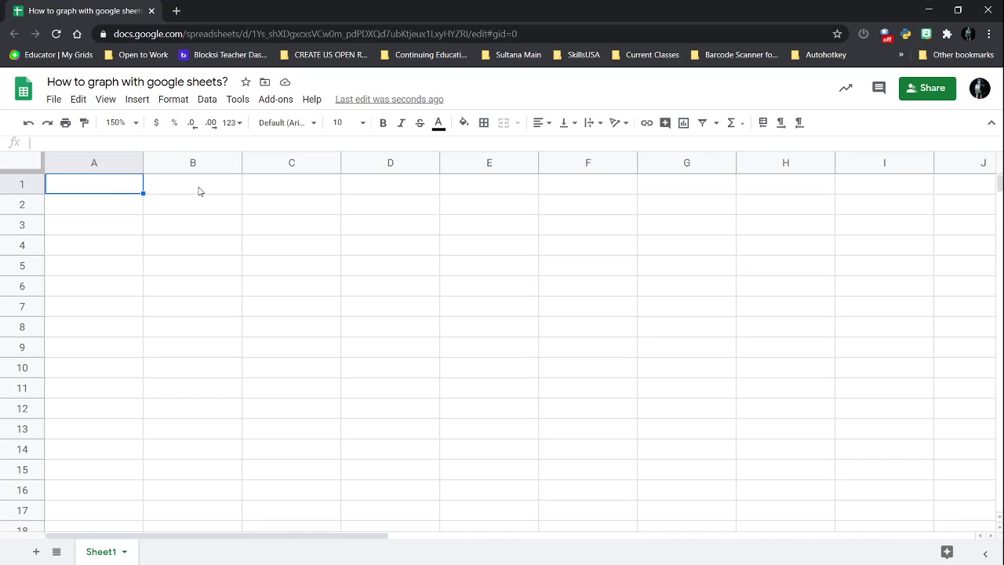
Merge cells A1 and B1 and enter the centered title "Table 2-1" in the merged cell
shift+click(189, 191)
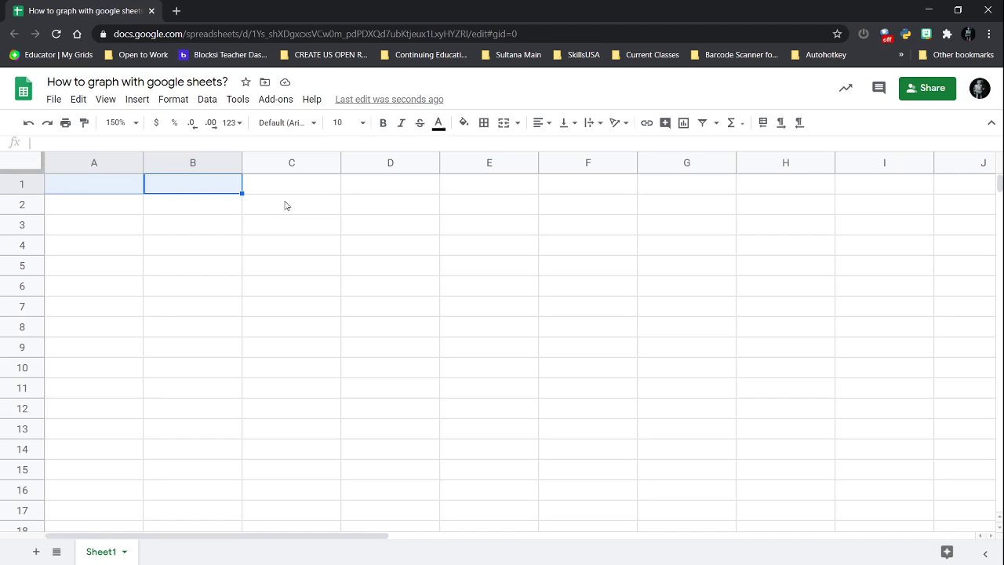
click(506, 126)
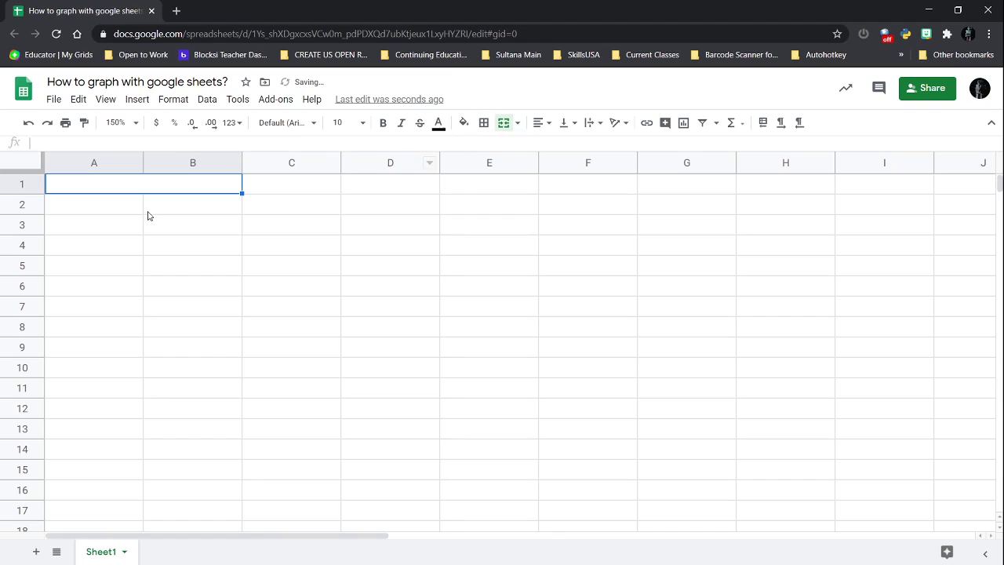
text(T)
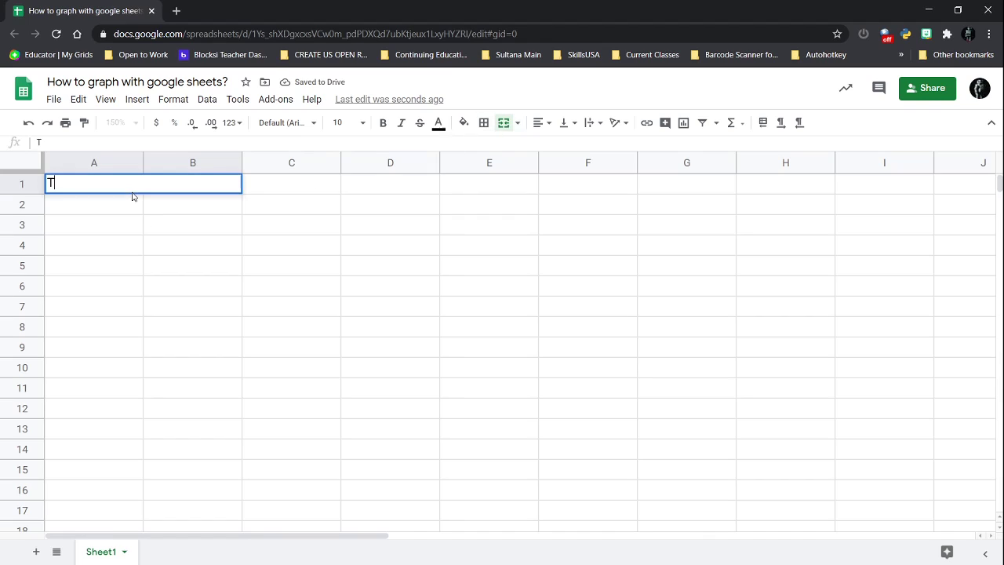
text(able 2-1)
click(539, 123)
click(557, 146)
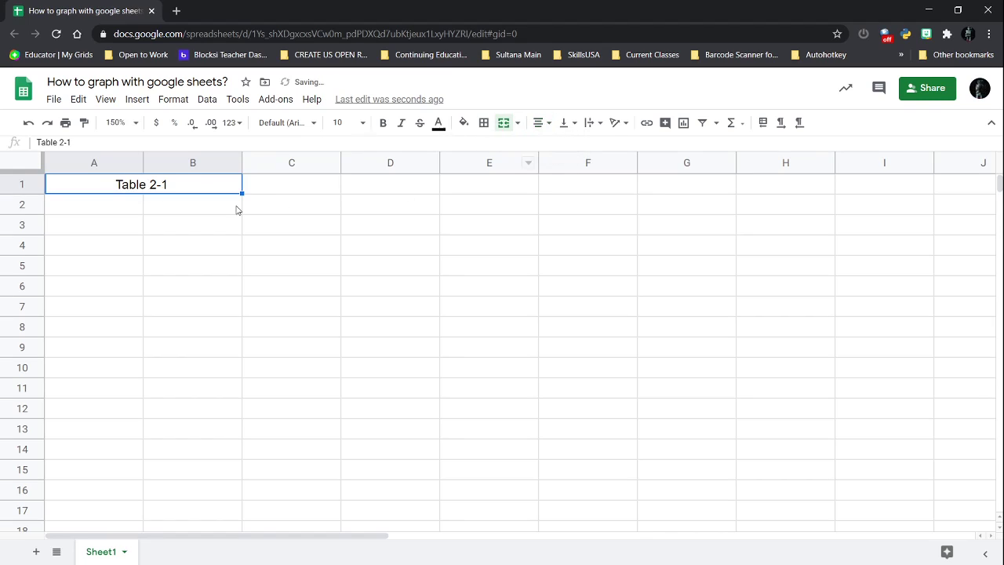
Enter the column headers "Time(x 10^2 s)" in A2 and "Volume(cm^3)" in B2
click(116, 210)
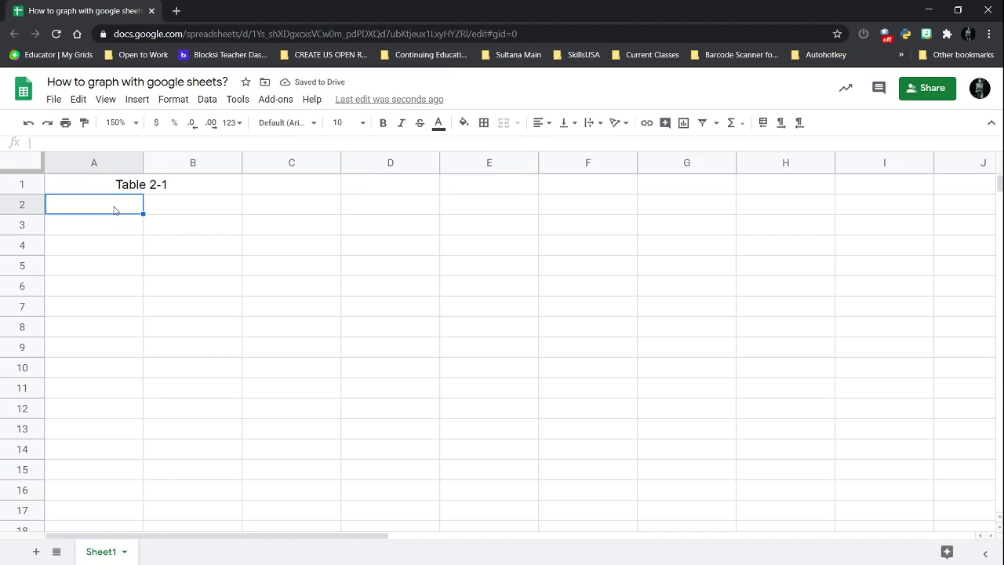
text(Time)
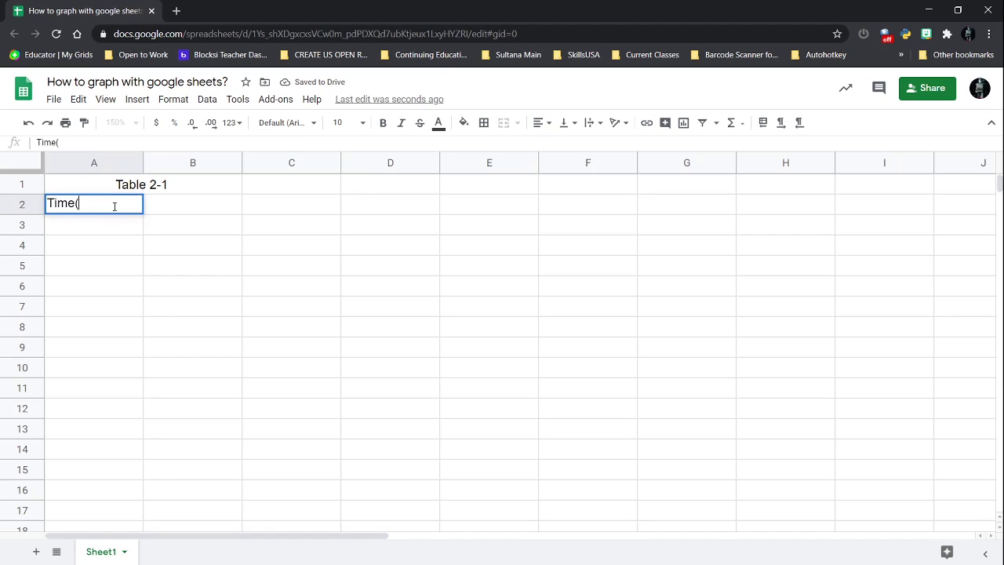
text((x 10)
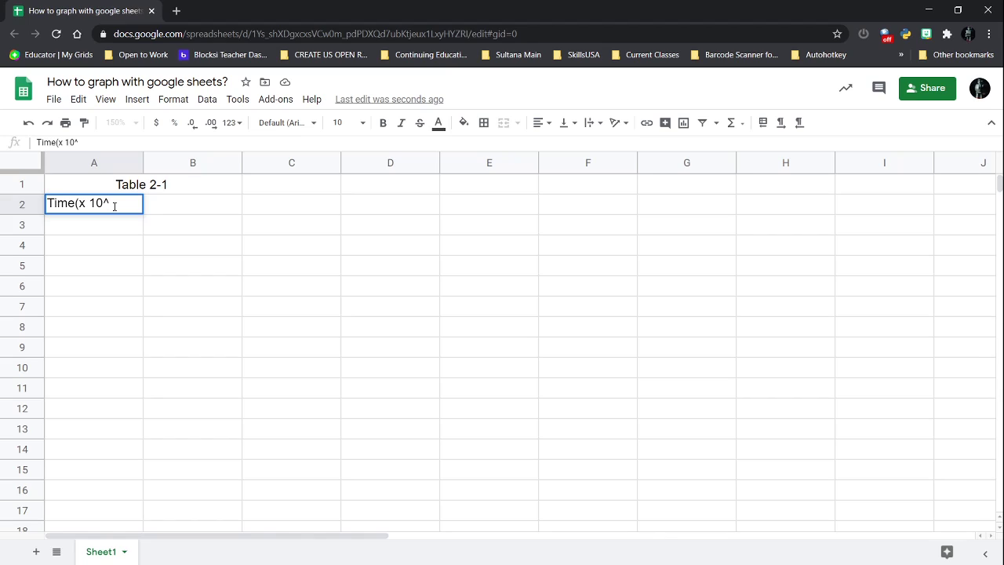
text(^2 s))
click(175, 204)
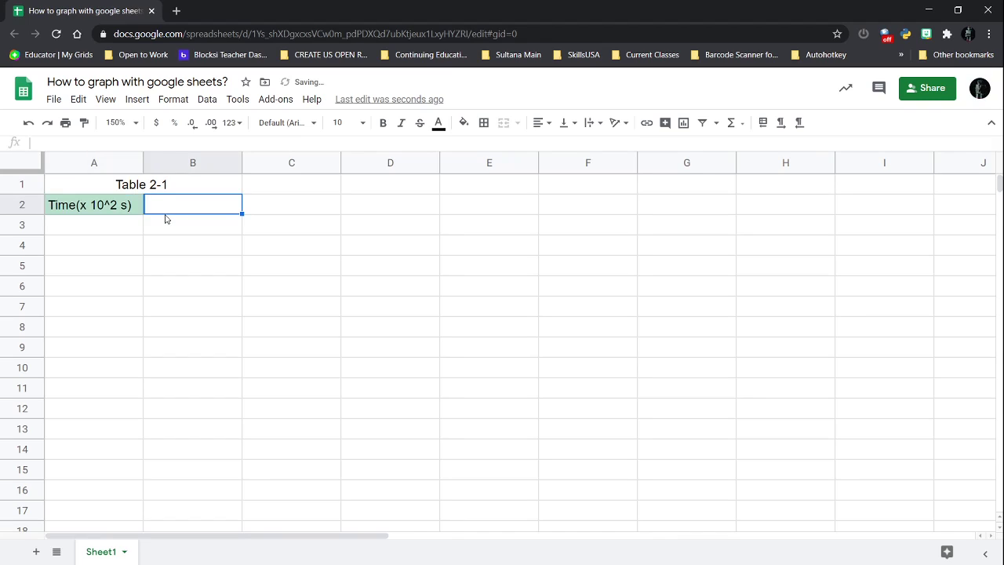
text(Volume)
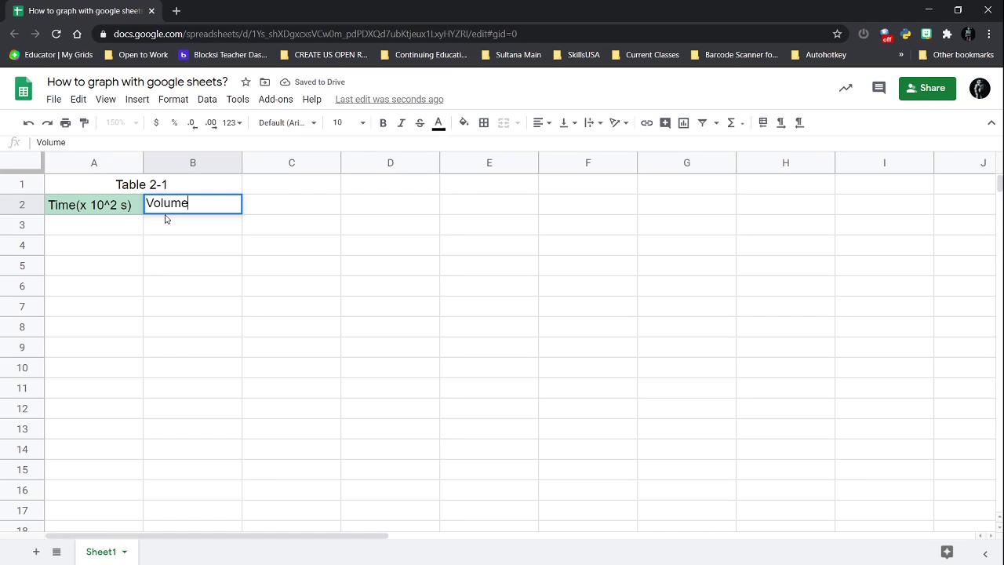
text((cm)
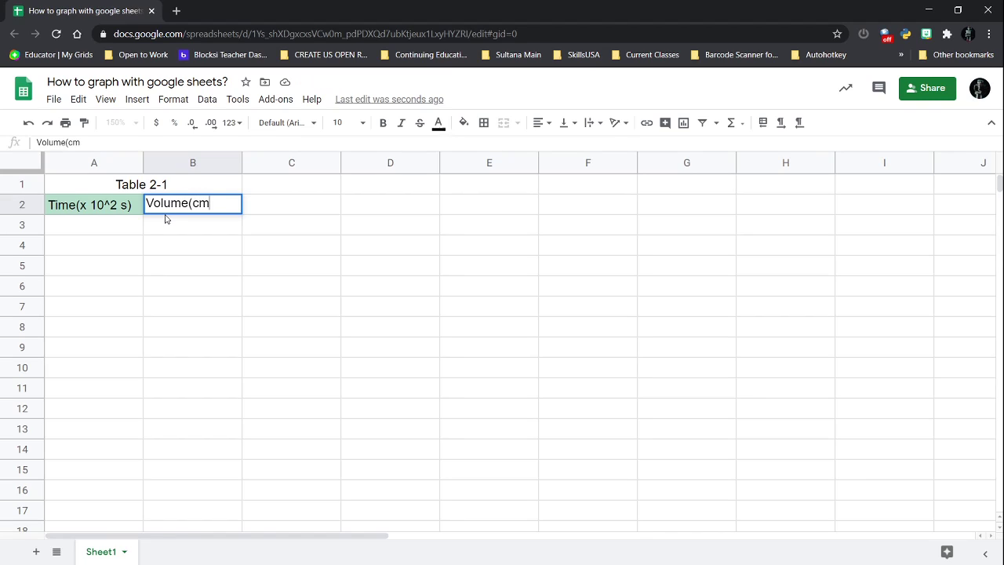
text(^3))
Fill the time column from A3 to A9 with the values 0.00, 1, 2, 3, 4, 5 and 6
click(70, 228)
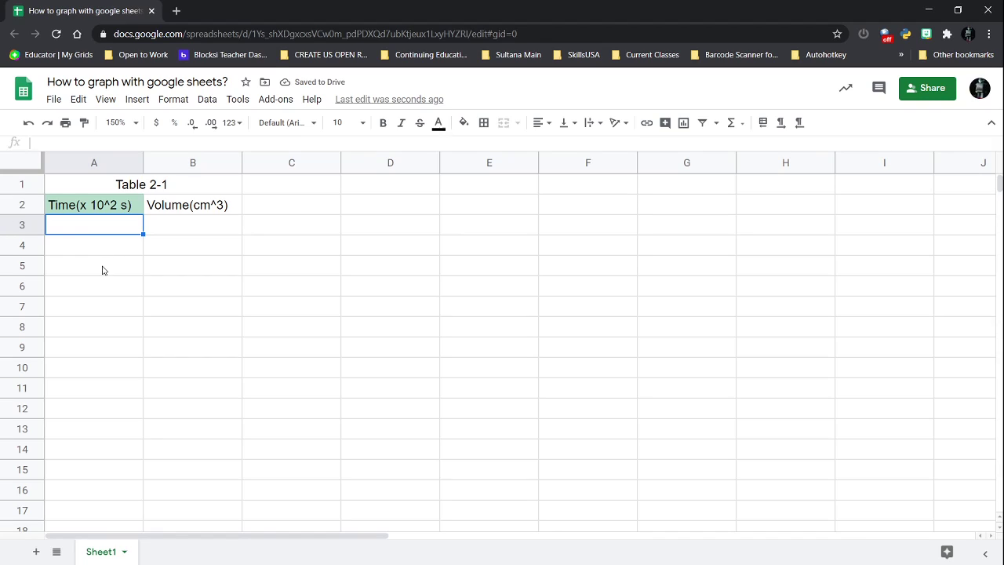
text(0.)
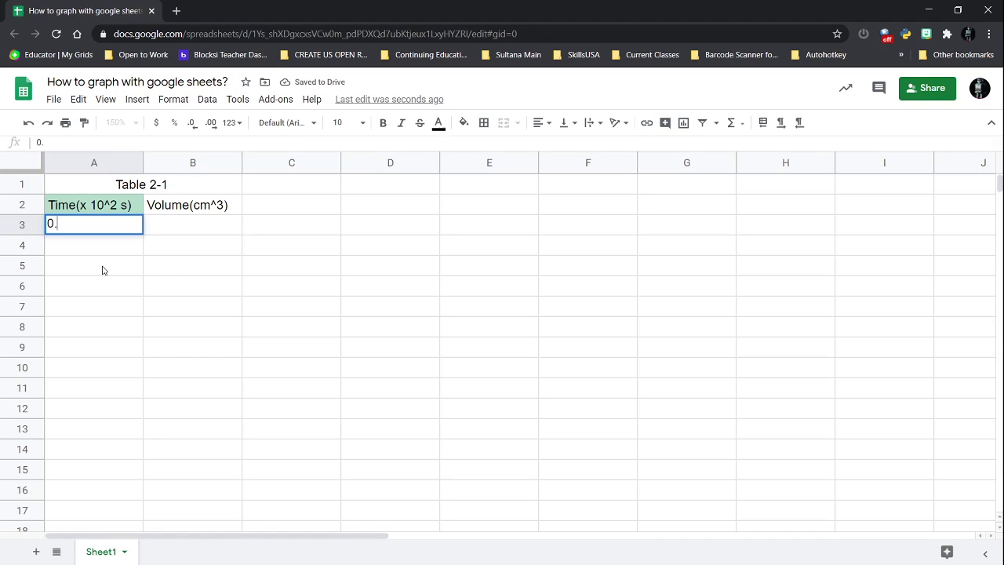
text(00)
key(Return)
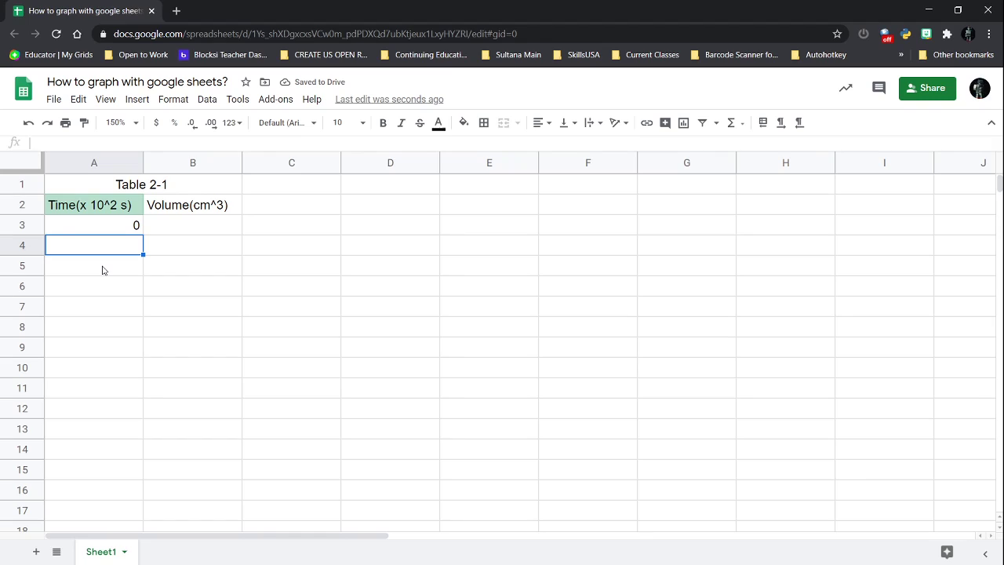
text(1)
key(Return)
text(2)
key(Return)
text(3)
key(Return)
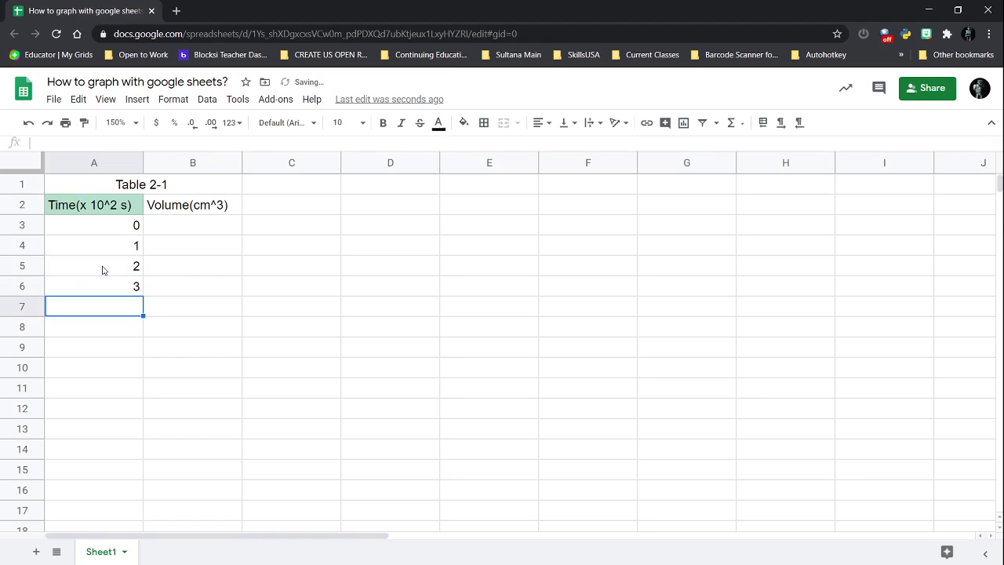
text(4)
key(Return)
text(5)
key(Return)
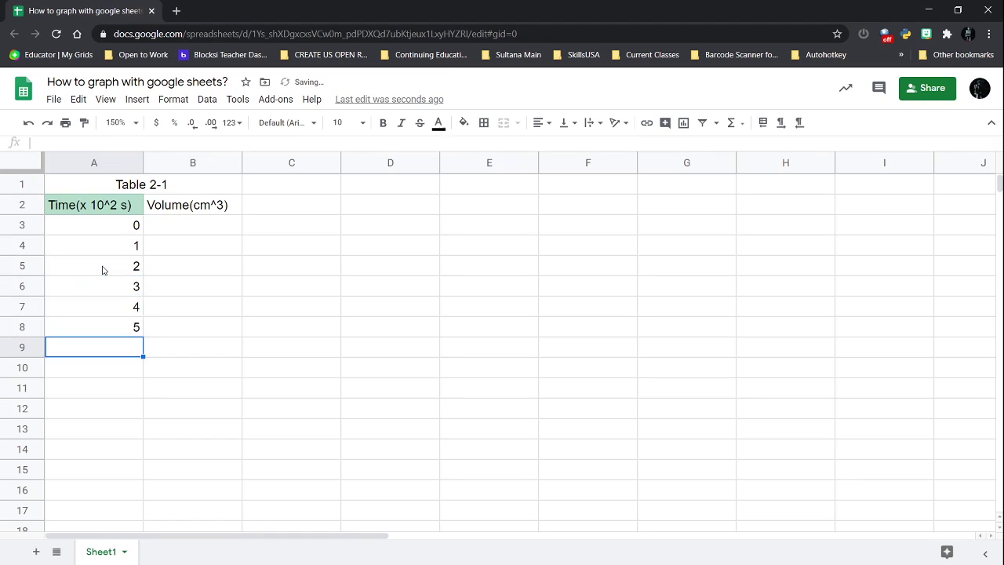
text(6)
key(Tab)
Fill the volume column from B3 to B9 with 0, 6, 12.1, 17.9, 23.9, 29.9 and 35.9
key(Up)
key(Up)
key(Up)
key(Up)
key(Up)
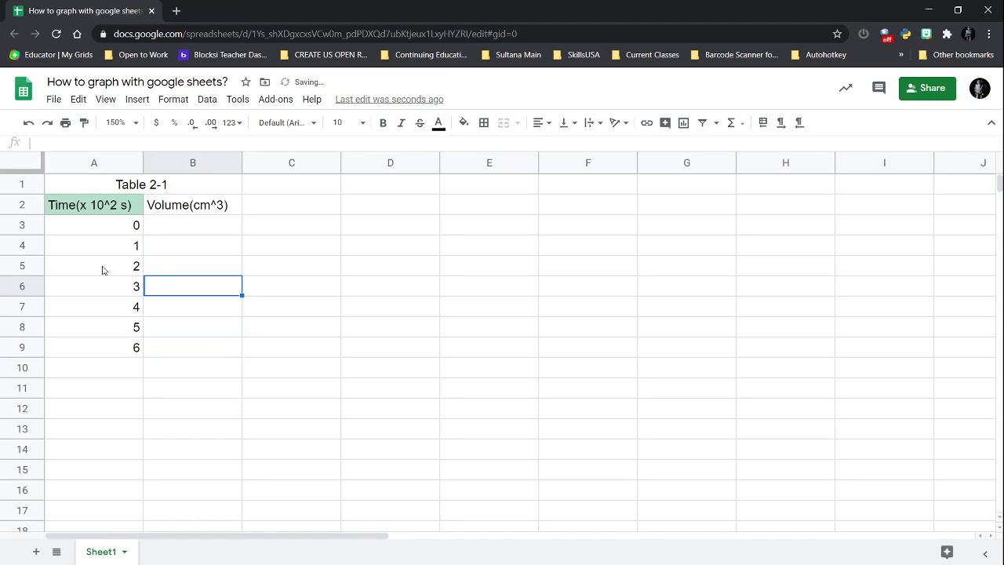
key(Up)
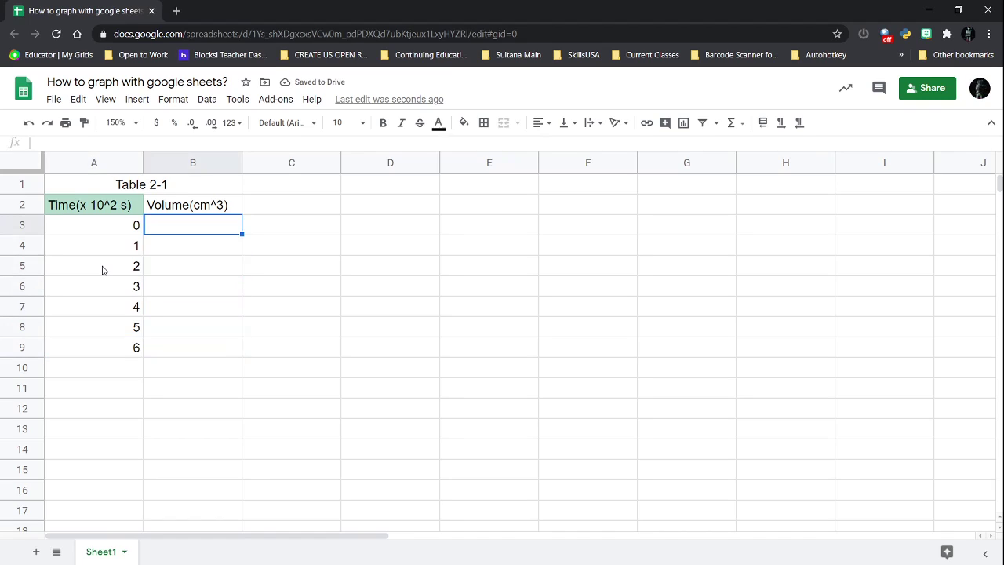
text(0)
key(Return)
text(6)
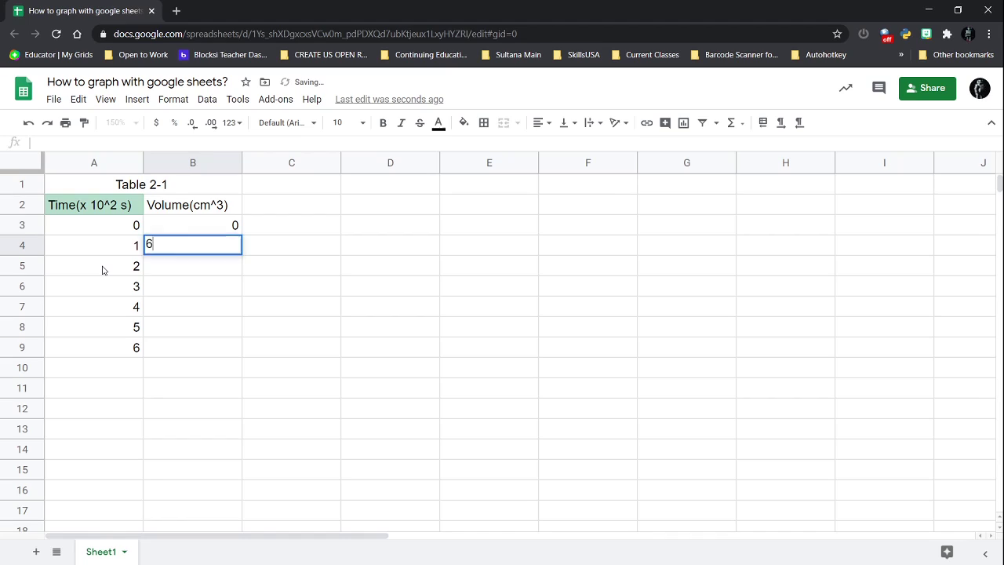
key(Return)
text(12.1)
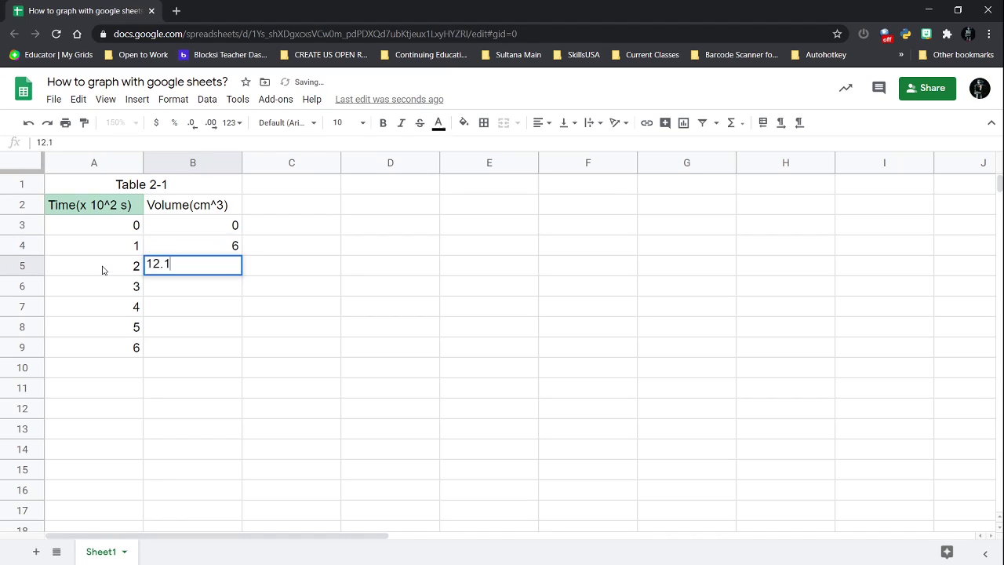
key(Return)
text(17.9)
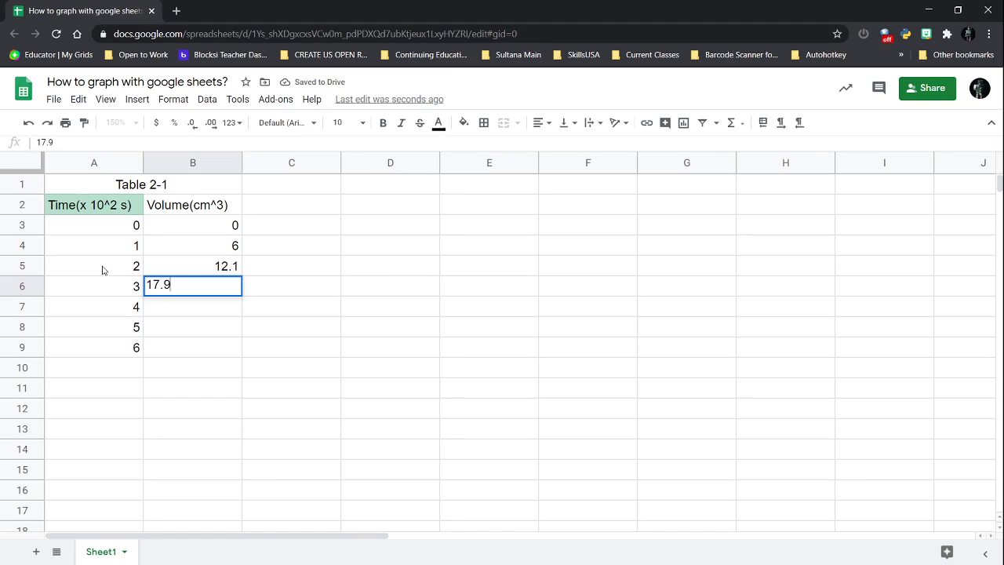
key(Return)
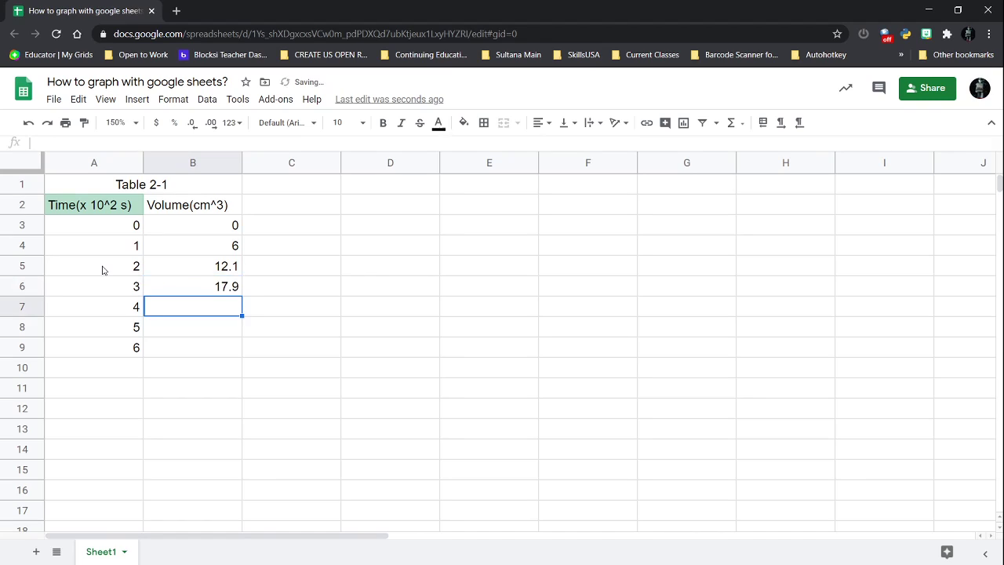
text(23.9)
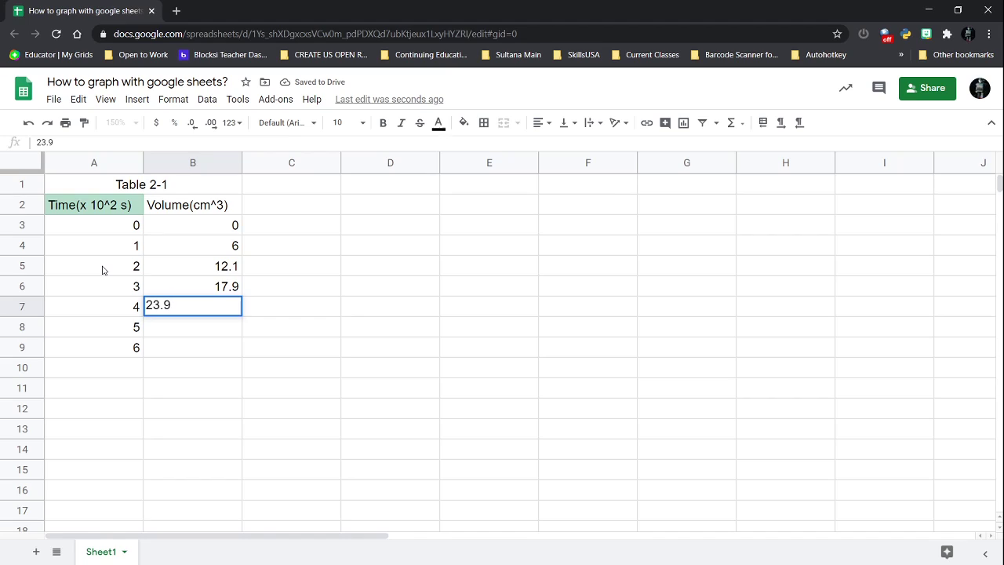
key(Return)
text(29.9)
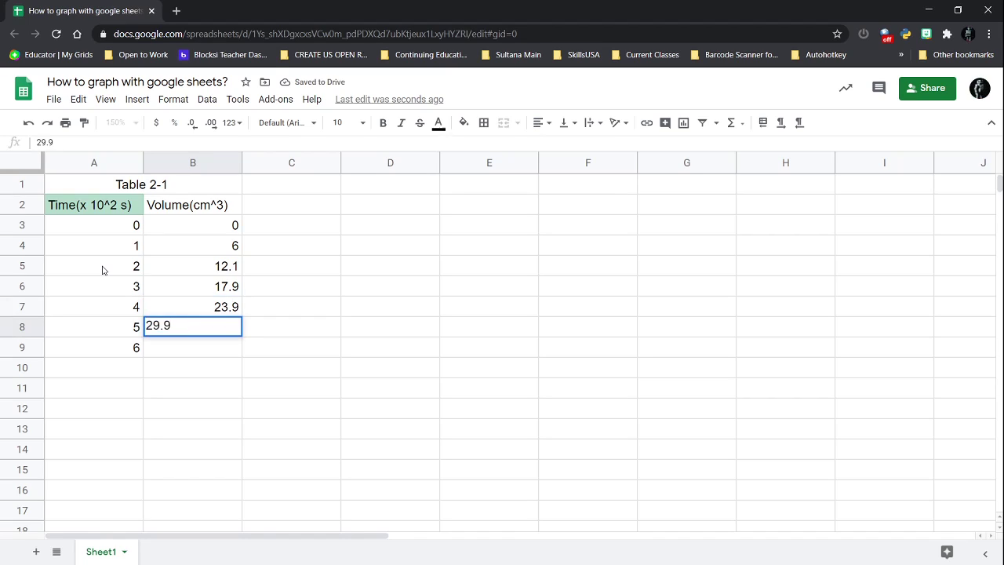
key(Return)
text(35.9)
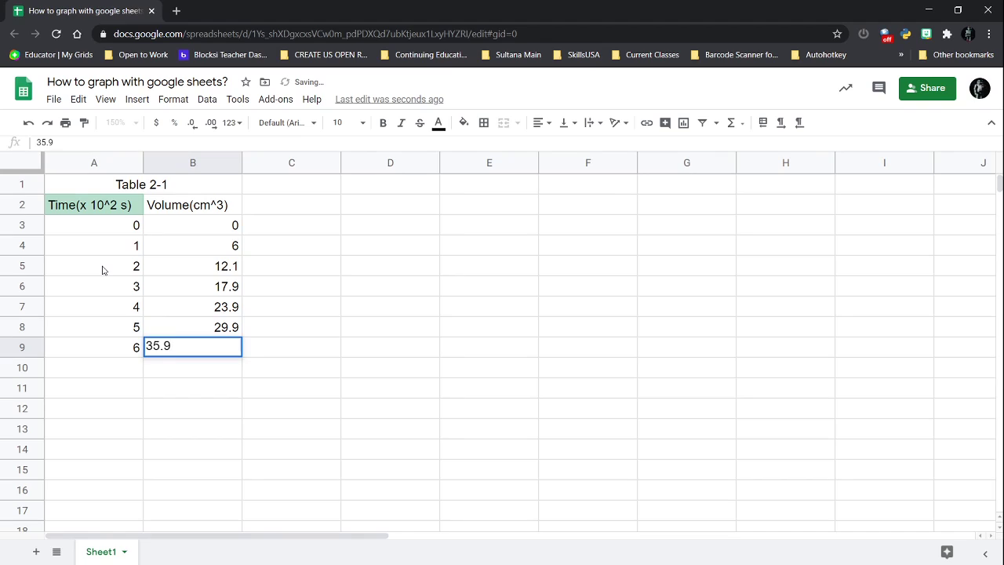
key(Return)
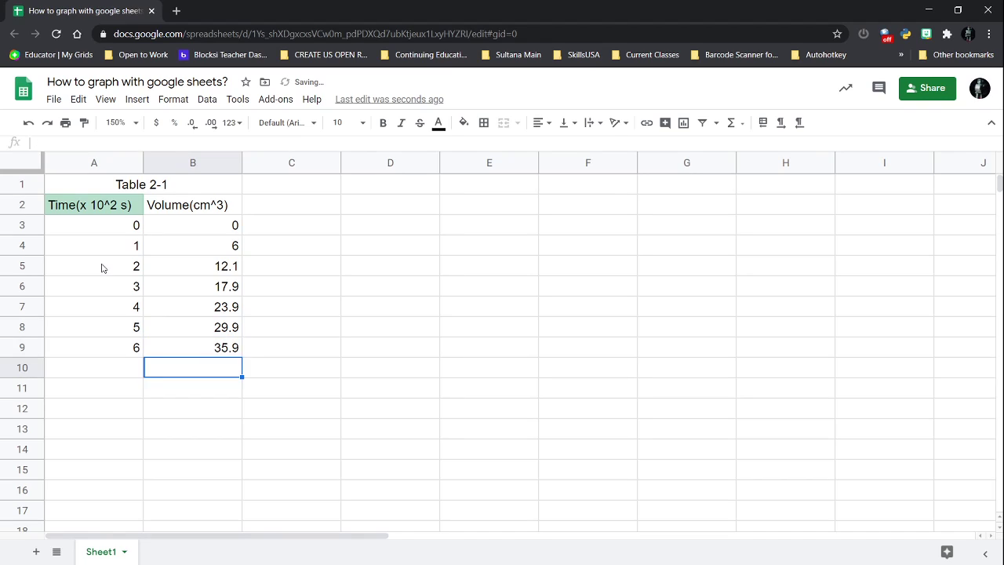
Select the whole table A1:B9, including the title and headers, and insert a chart from it
click(98, 189)
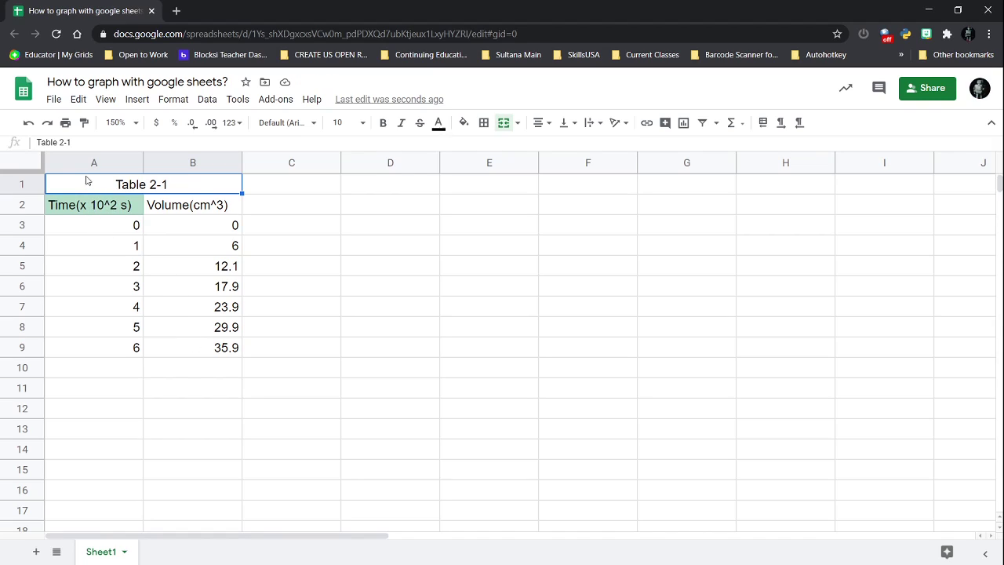
click(211, 348)
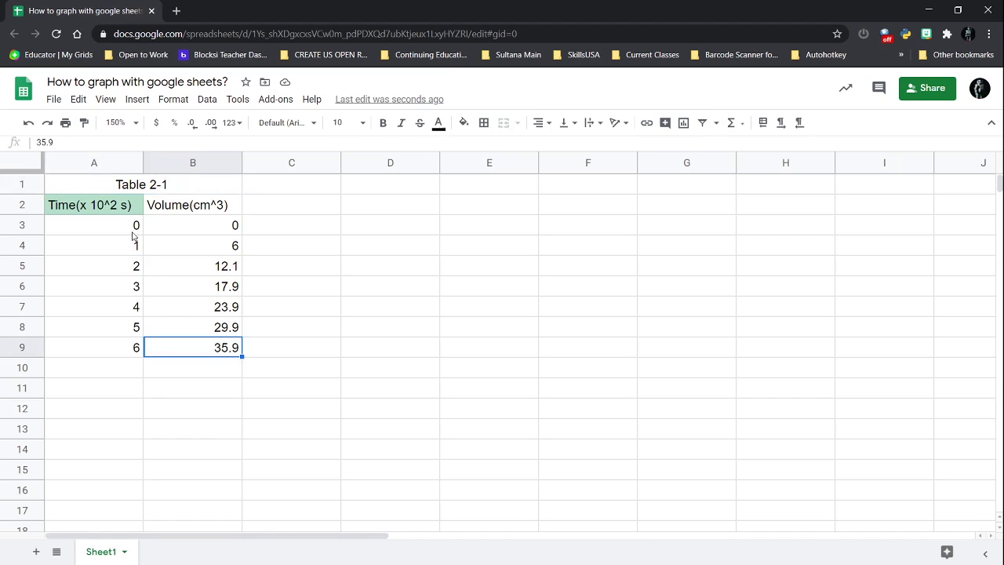
click(89, 189)
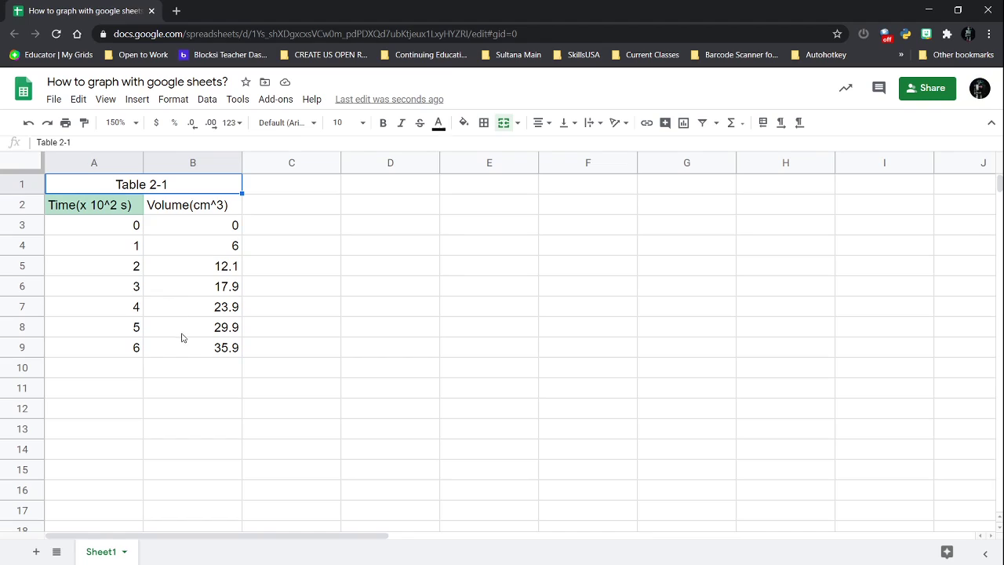
shift+click(200, 353)
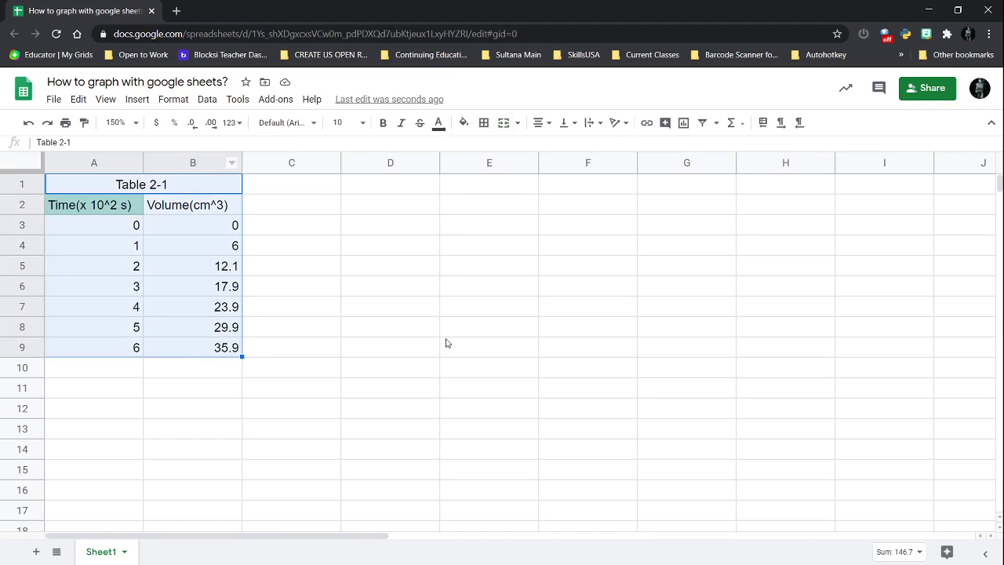
click(685, 128)
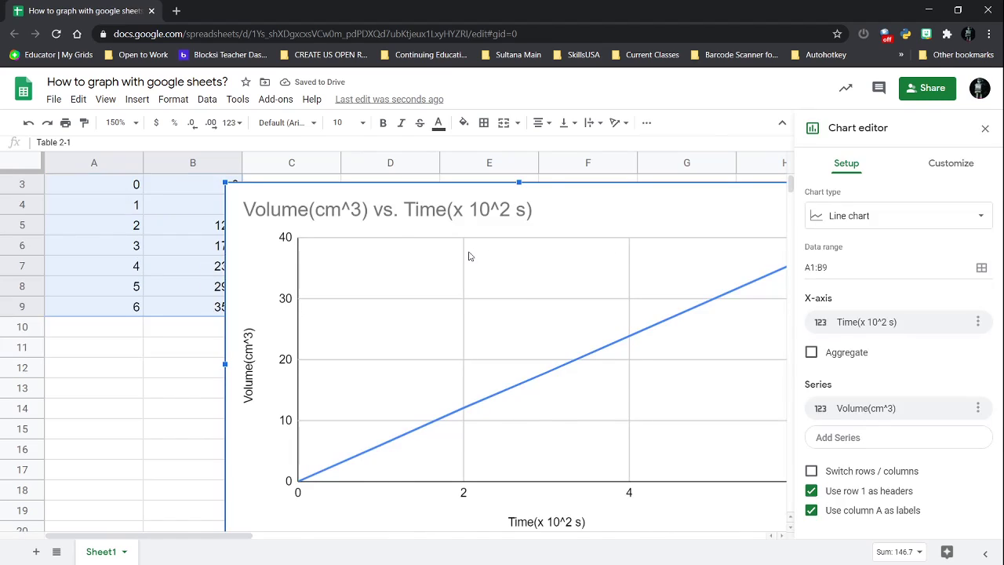
Shrink the chart from its upper-left corner so it clears the data table, and close the chart editor
scroll(469, 256, up, 1)
scroll(240, 186, down, 1)
drag(224, 224, 274, 210)
scroll(603, 287, up, 1)
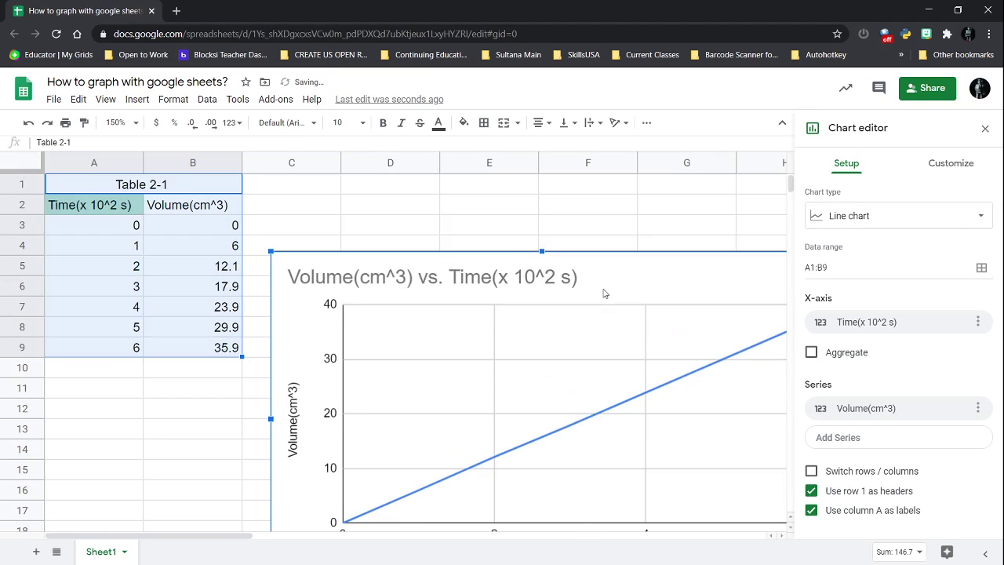
click(984, 128)
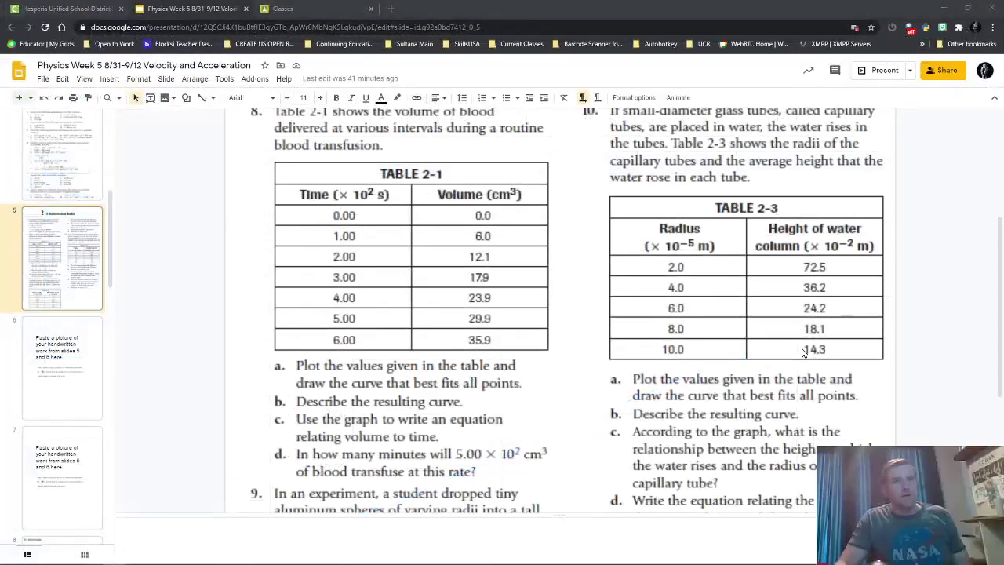
Switch to the Google Slides physics presentation, clear the instruction text on slide 6 and enter "Question 8" as its title
click(78, 365)
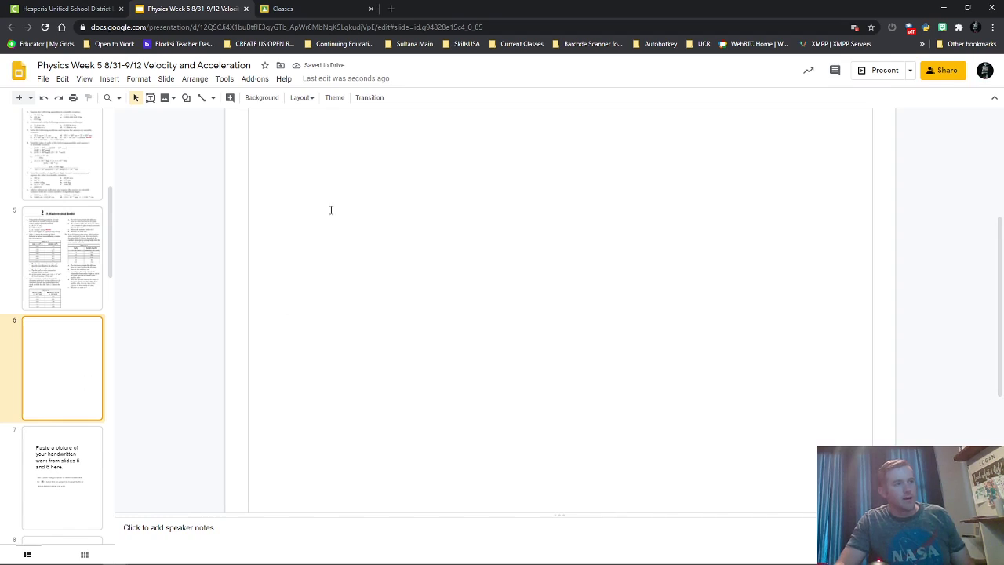
click(357, 239)
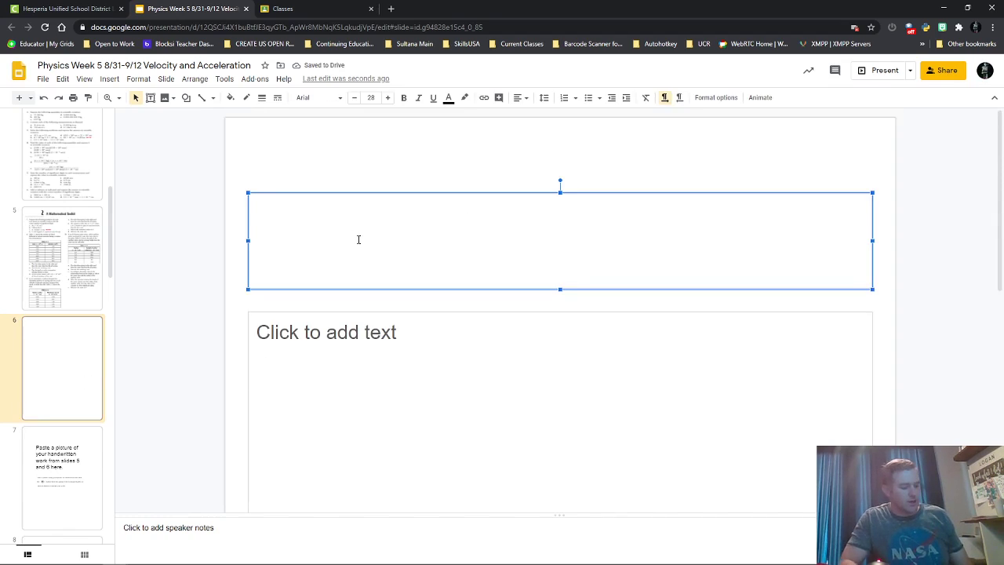
text(Question 8)
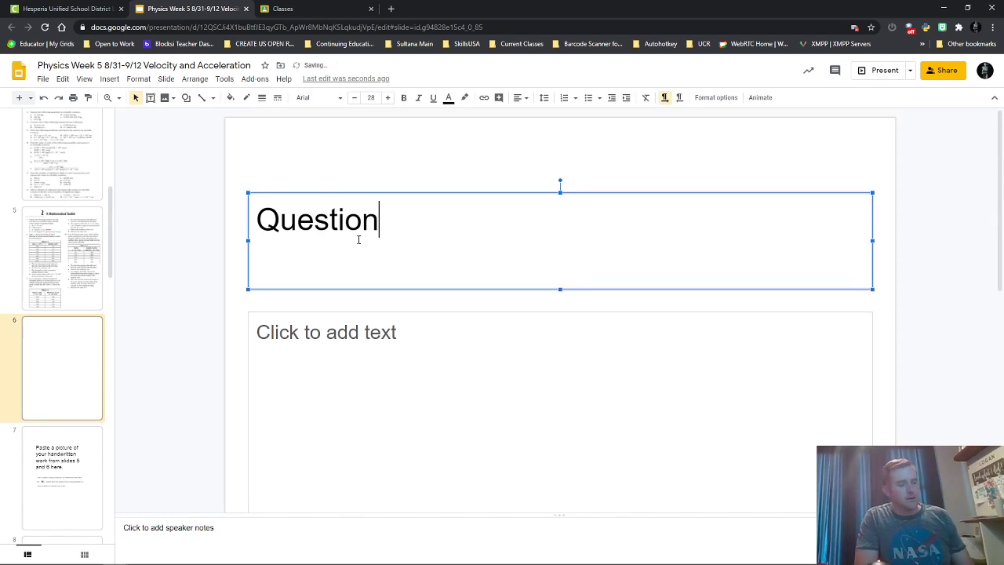
Select the empty body text box below the title on slide 6
click(357, 309)
click(544, 317)
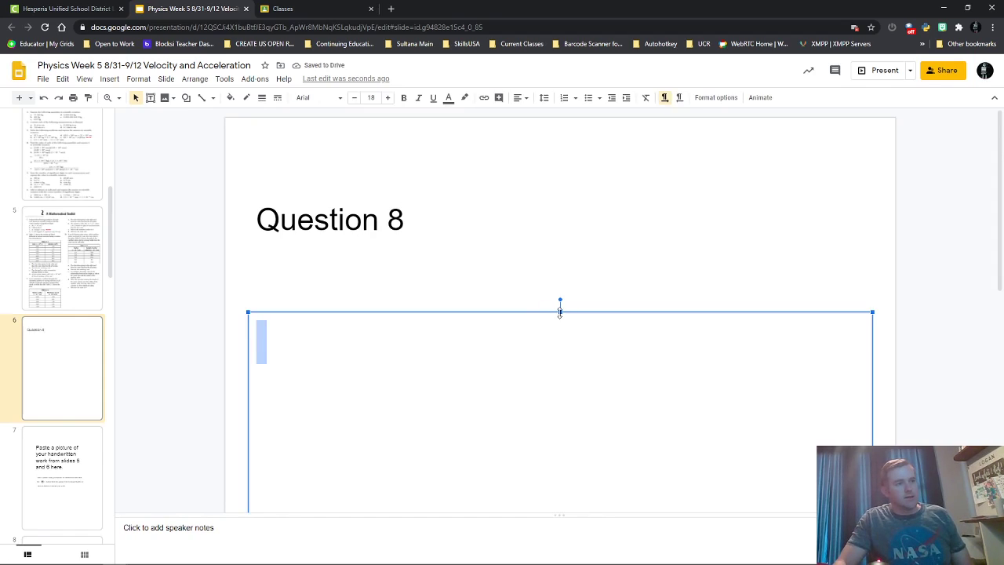